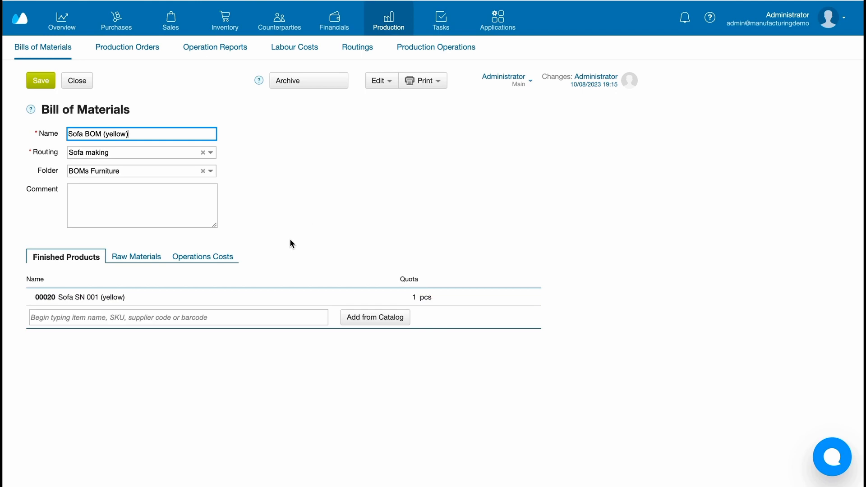
Review the raw materials required for each operation in the Sofa BOM (yellow)
left_click(128, 256)
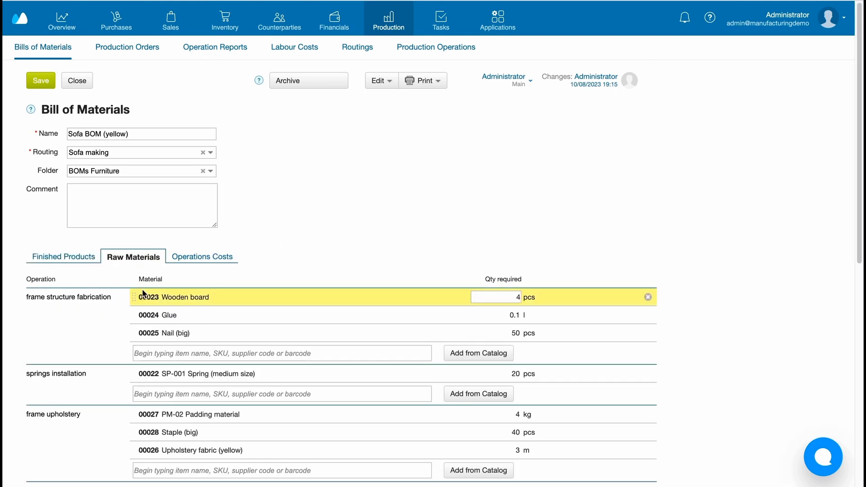
scroll(186, 375, "down", 4)
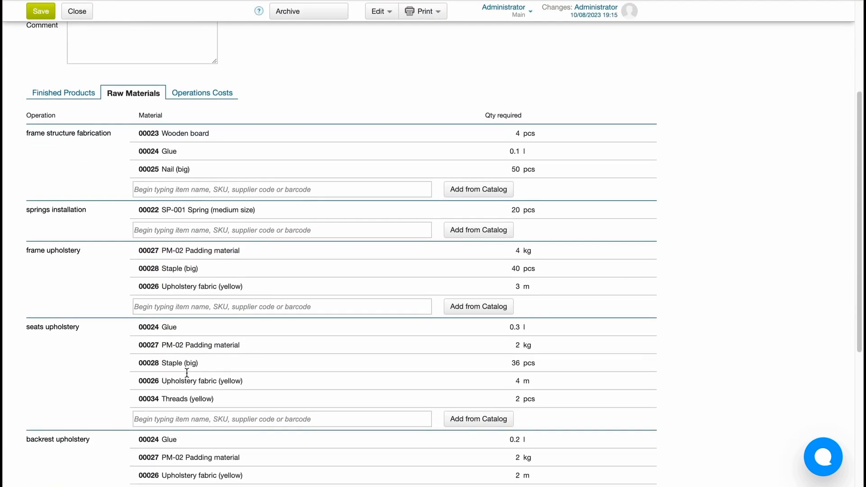
scroll(186, 376, "up", 4)
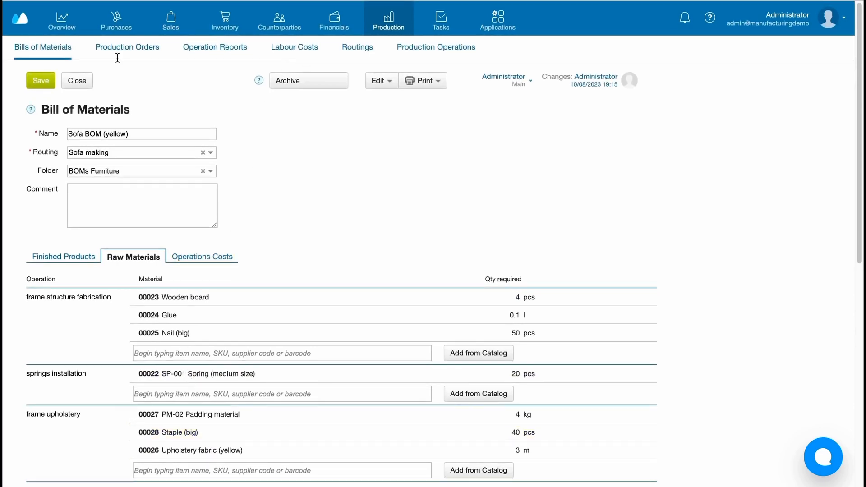
Start a new production order and add the Sofa BOM (yellow) to its finished products
left_click(118, 53)
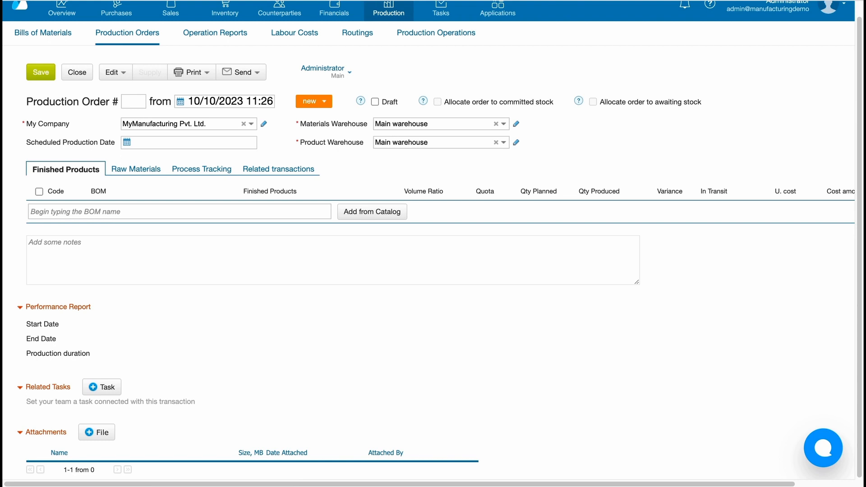
left_click(284, 210)
type("s")
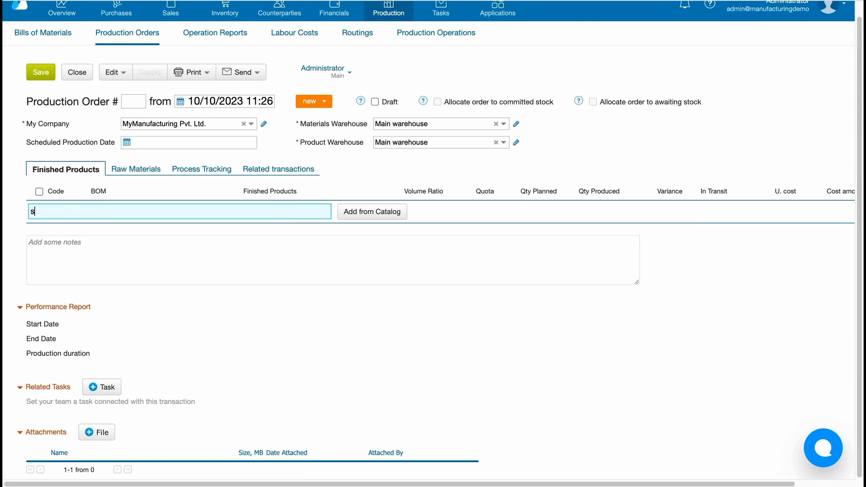
type("ofa")
left_click(236, 236)
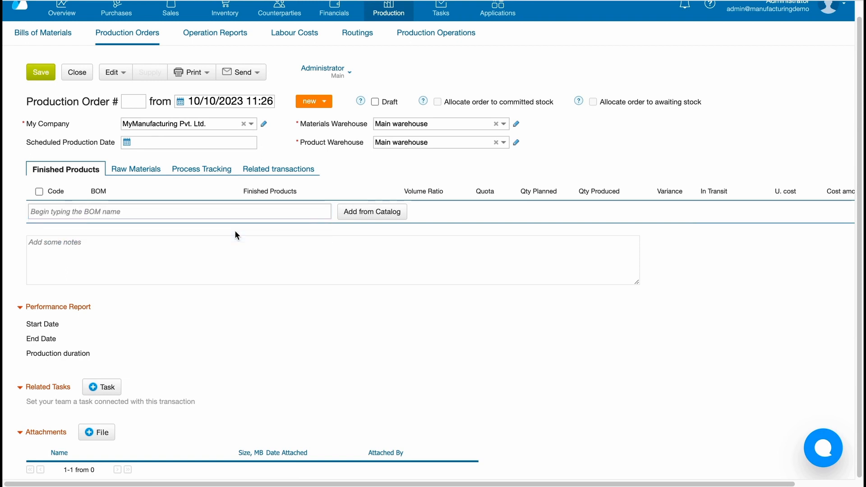
Set the volume ratio of the Sofa BOM (yellow) line to 2 and save the production order
left_click(440, 212)
key("BackSpace")
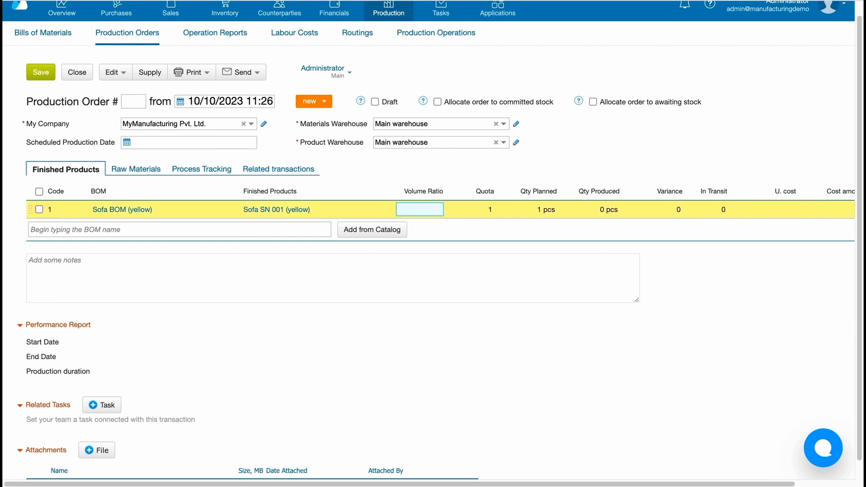
type("2")
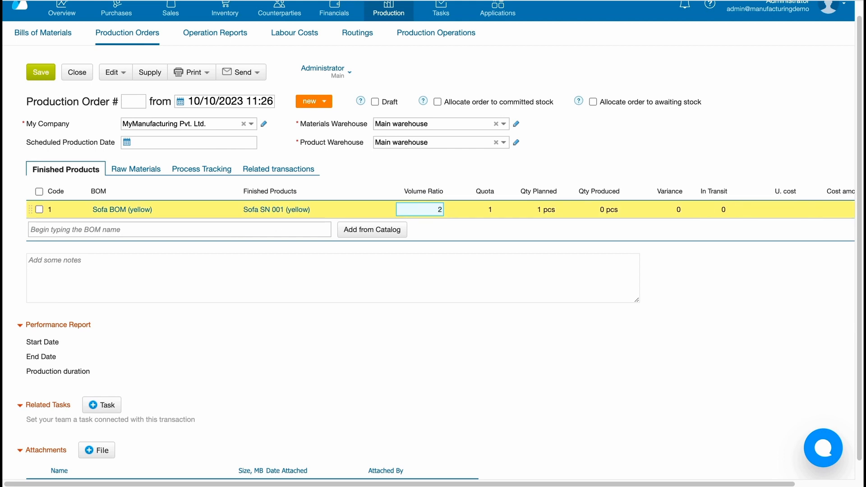
left_click(40, 71)
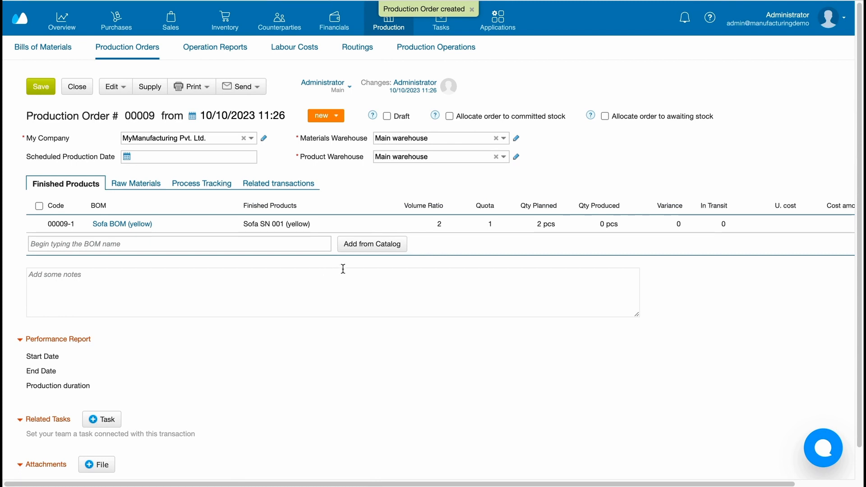
In the order's Sofa BOM (yellow) details, add Sofa cushions (yellow) as a product with a planned quantity of 4 pcs
left_click(501, 223)
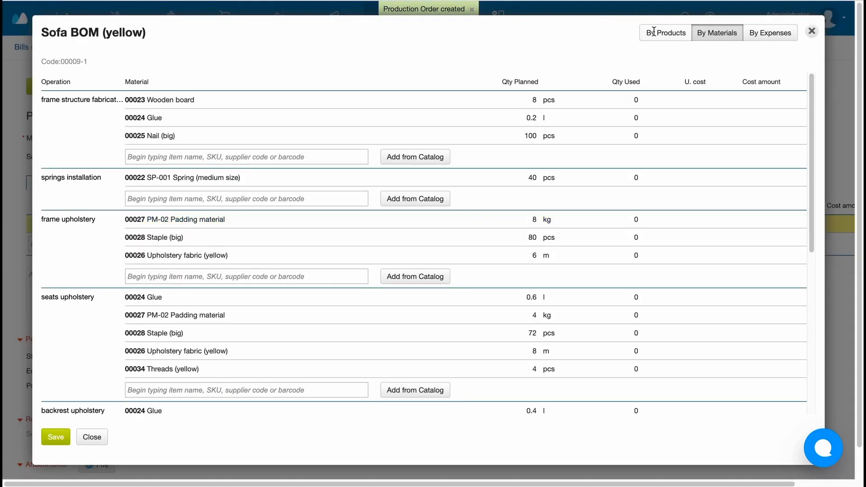
left_click(654, 31)
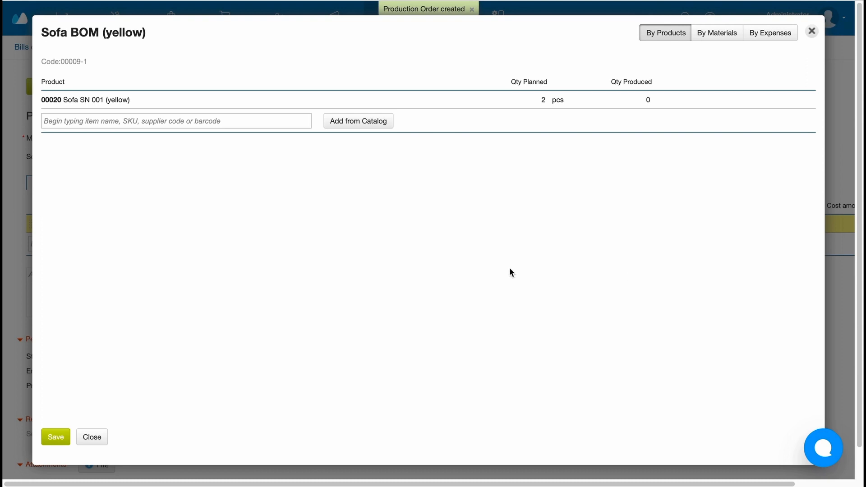
left_click(277, 121)
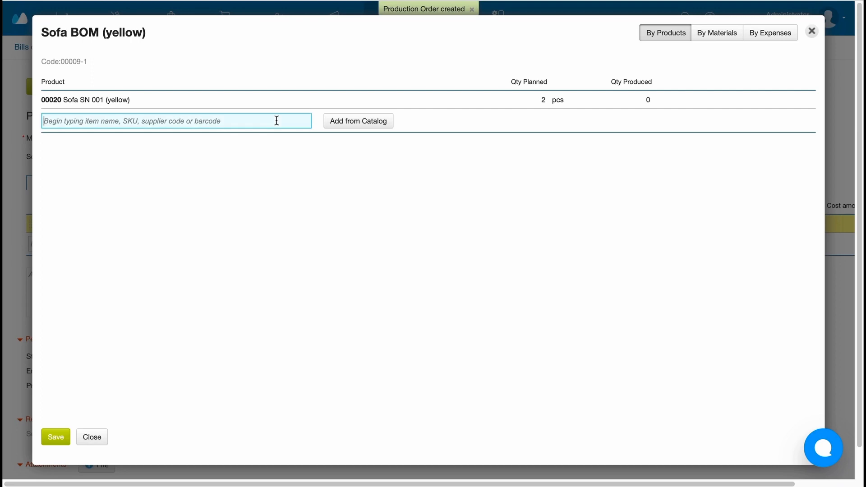
type("sofa ")
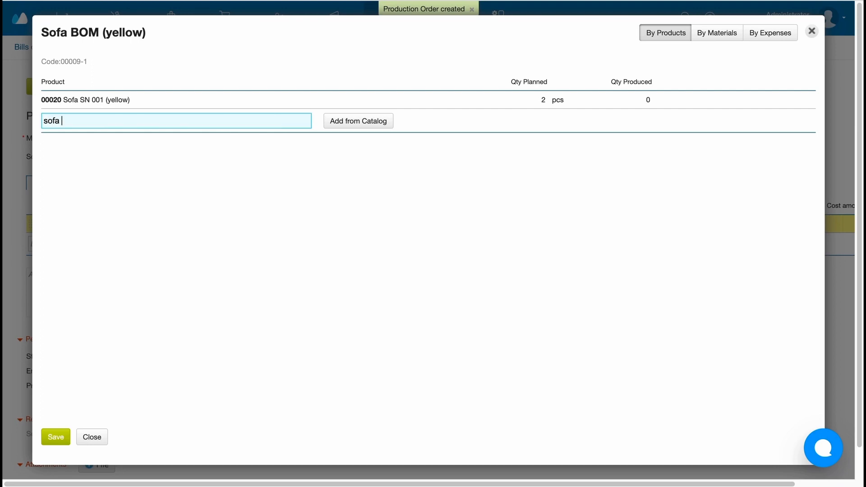
type("cu")
left_click(134, 141)
left_click(524, 118)
key("BackSpace")
type("4")
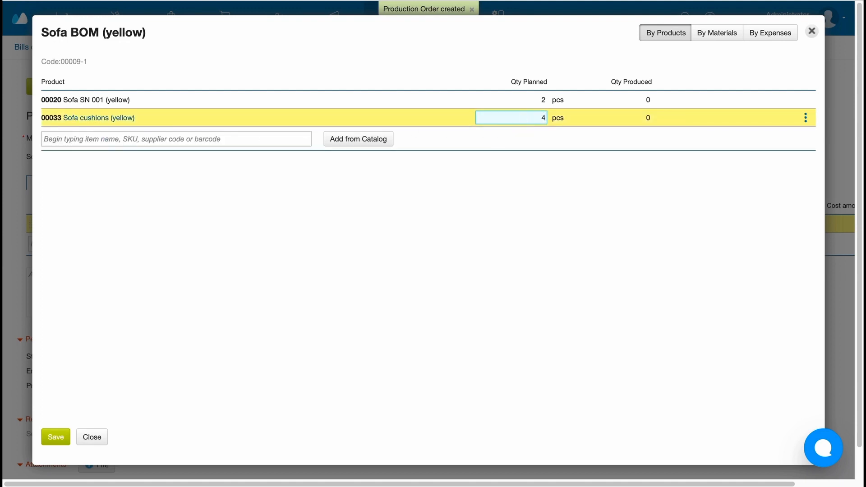
For seats upholstery, set the planned Upholstery fabric (yellow) to 12 m and Threads (yellow) to 6 pcs, and save the BOM details
left_click(723, 29)
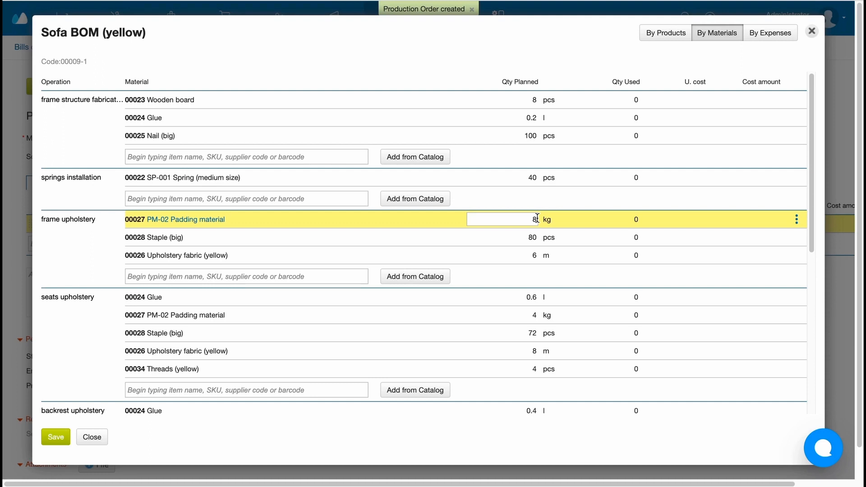
scroll(537, 218, "down", 2)
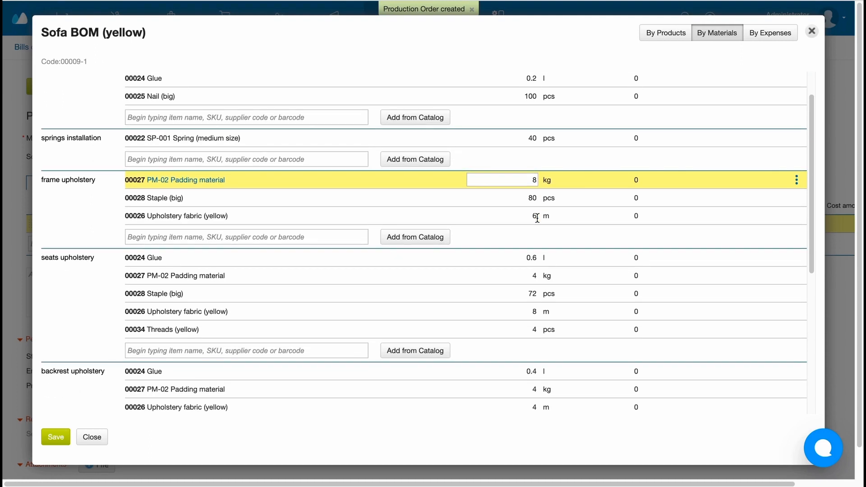
scroll(537, 218, "up", 1)
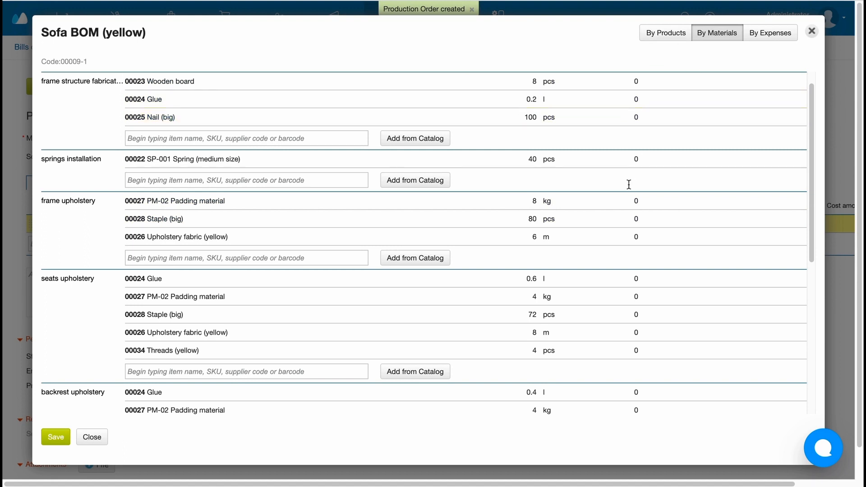
scroll(627, 189, "down", 1)
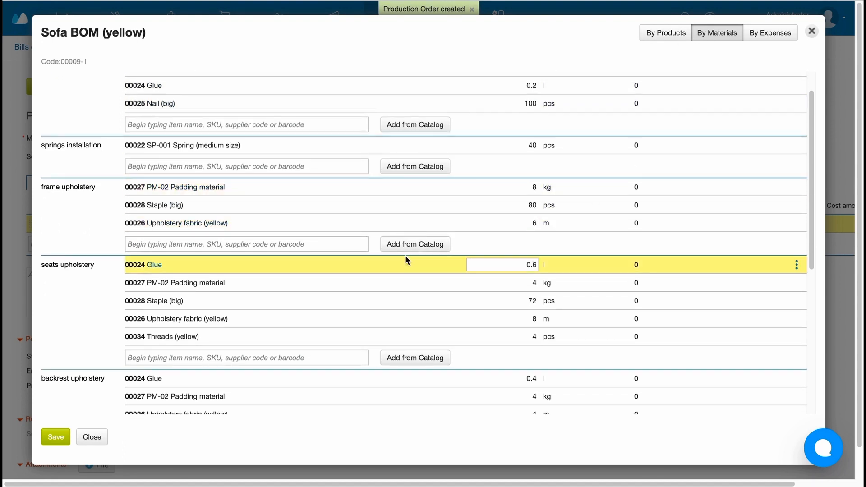
left_click(533, 318)
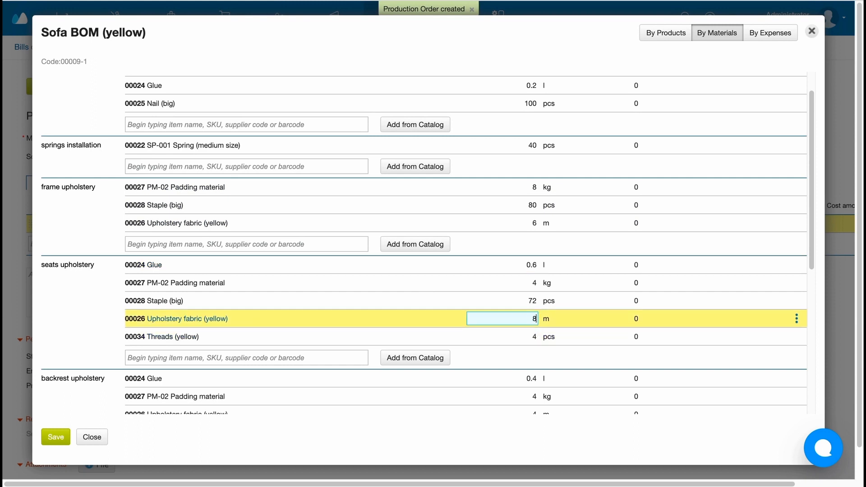
key("BackSpace")
type("12")
left_click(534, 336)
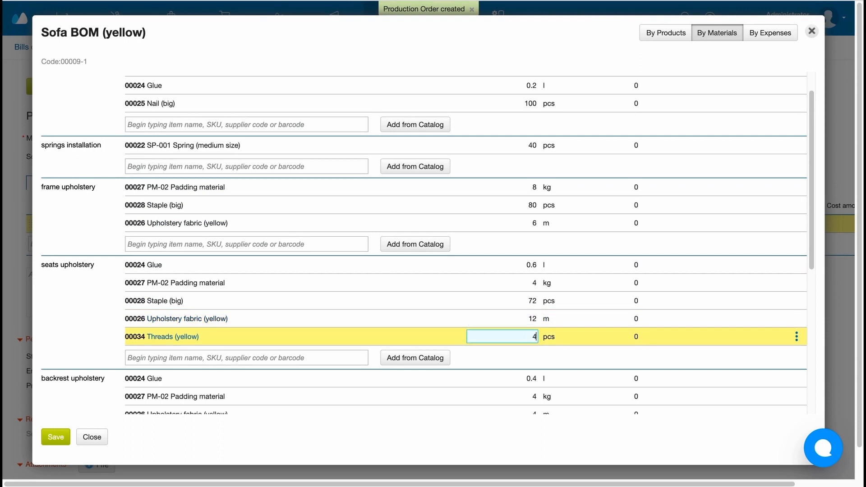
key("BackSpace")
type("6")
left_click(54, 437)
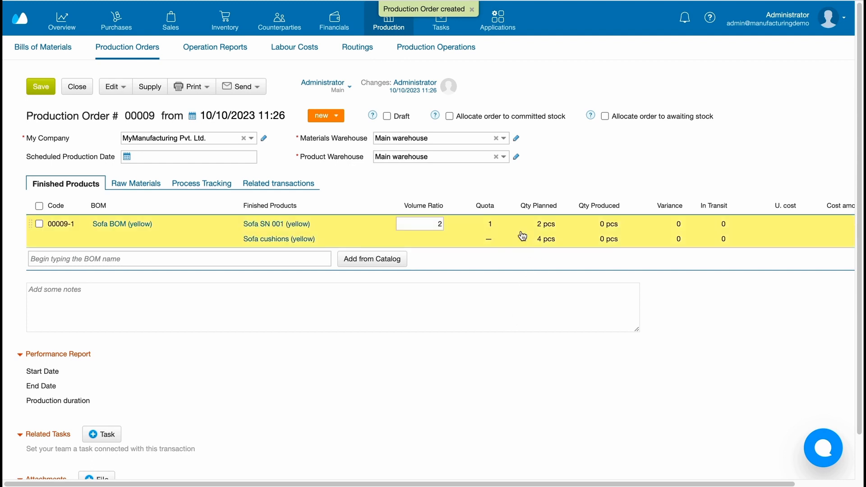
Check the order's planned raw materials and start its production in process tracking
left_click(121, 185)
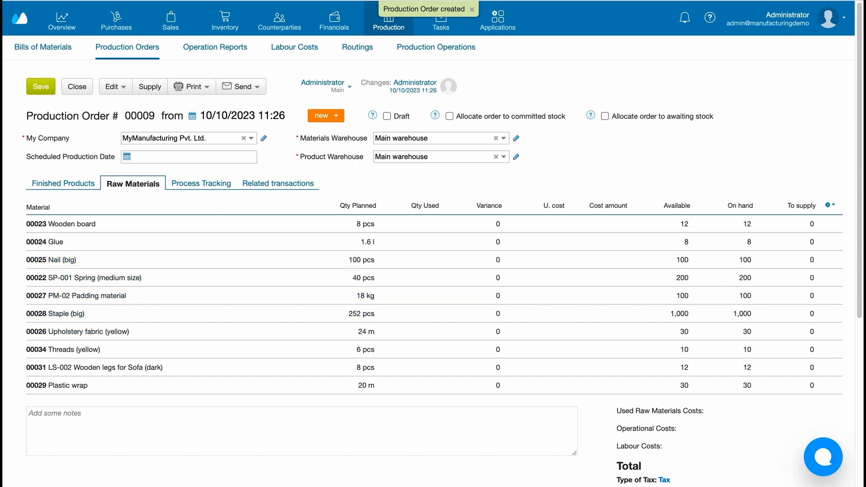
left_click(207, 183)
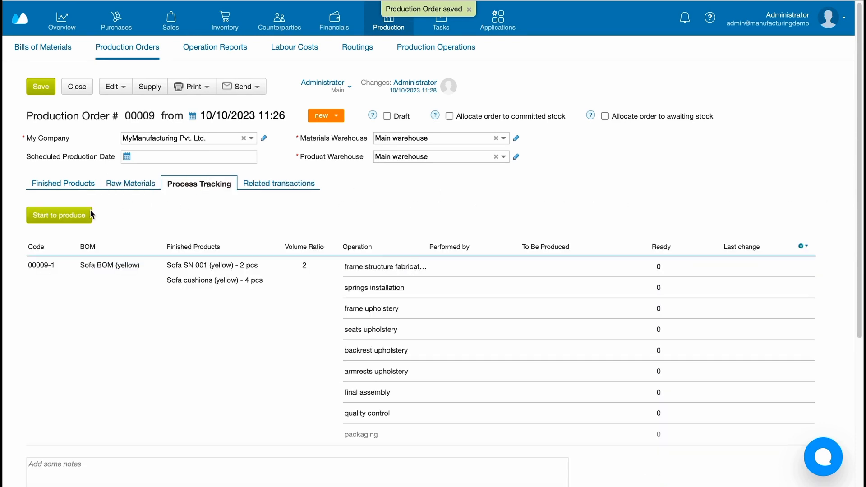
left_click(70, 218)
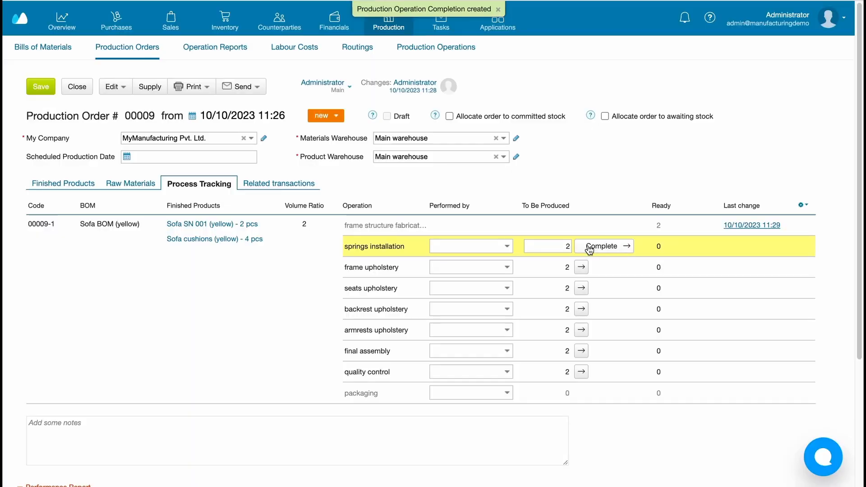
Complete springs installation, frame upholstery, seats upholstery, backrest upholstery and armrests upholstery for a quantity of 2 each
left_click(588, 245)
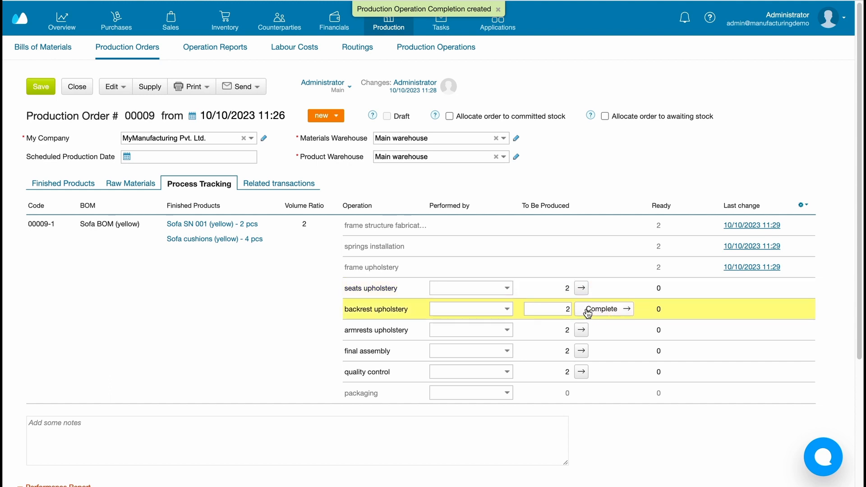
left_click(588, 291)
left_click(587, 309)
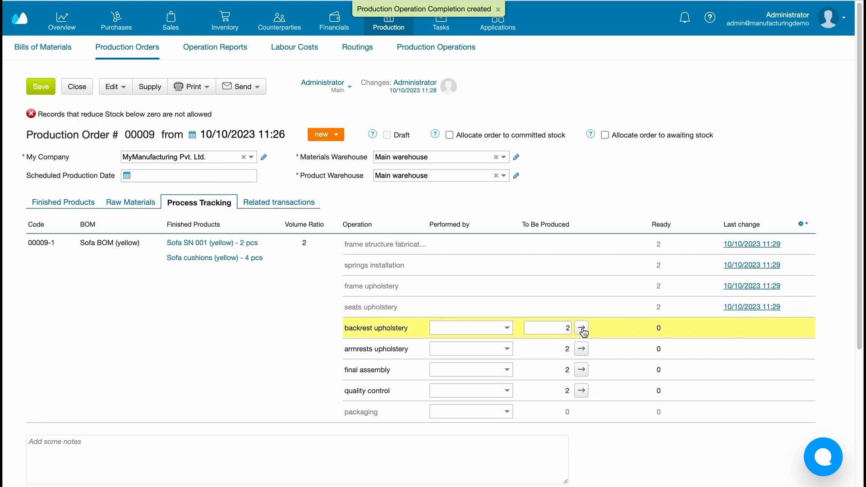
left_click(593, 332)
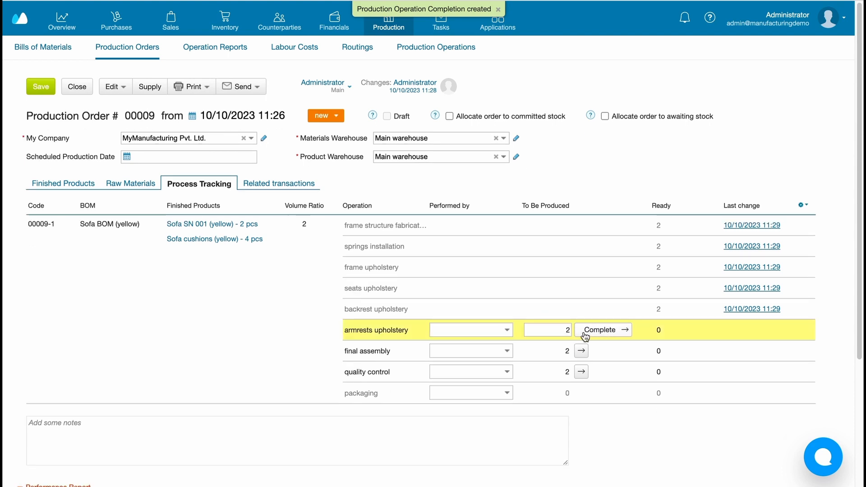
left_click(591, 332)
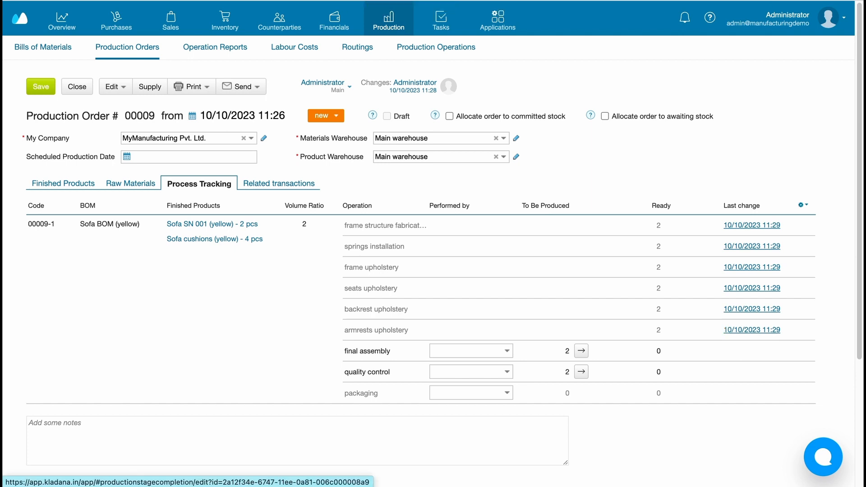
In the armrests upholstery operation report, set the used Upholstery fabric (yellow) to 4 m, save the report and return to the order
left_click(752, 329)
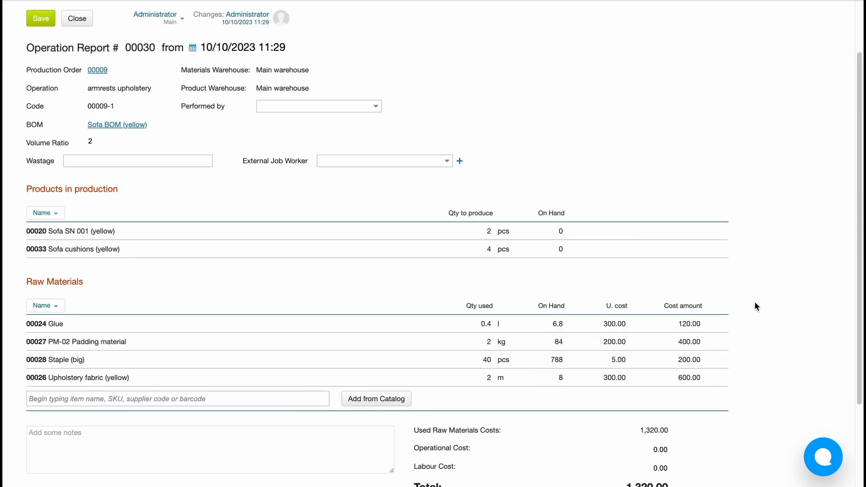
left_click(492, 380)
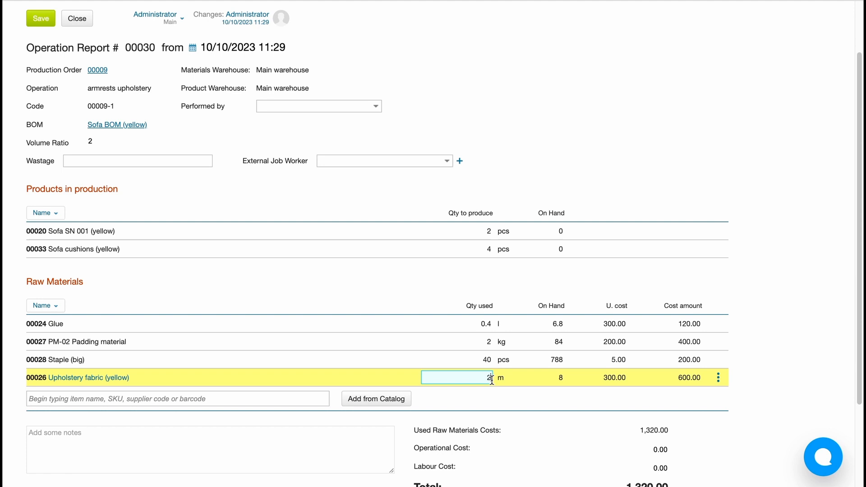
key("BackSpace")
type("4")
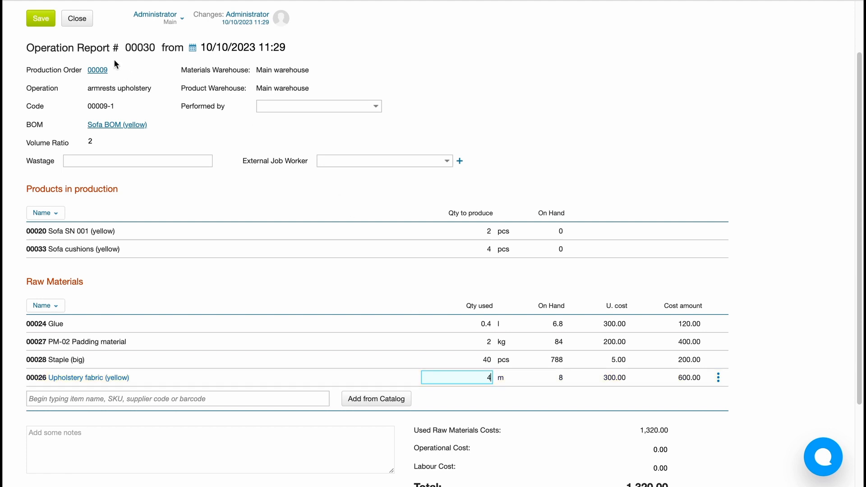
left_click(45, 23)
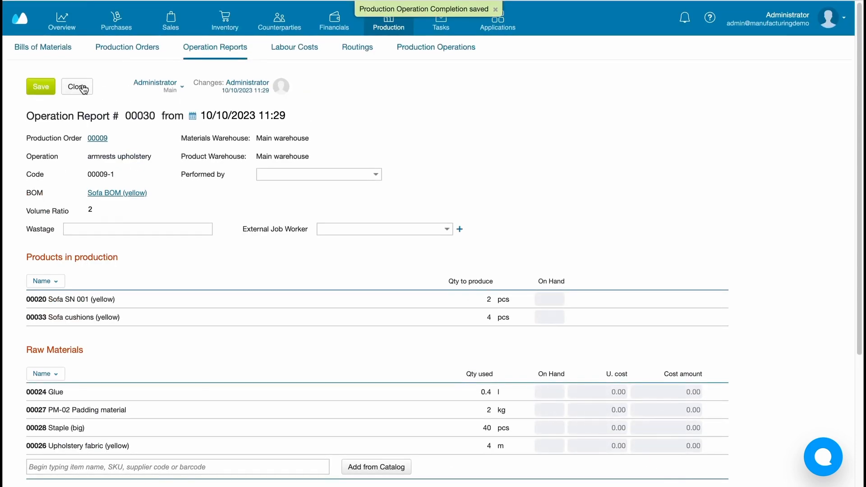
left_click(77, 89)
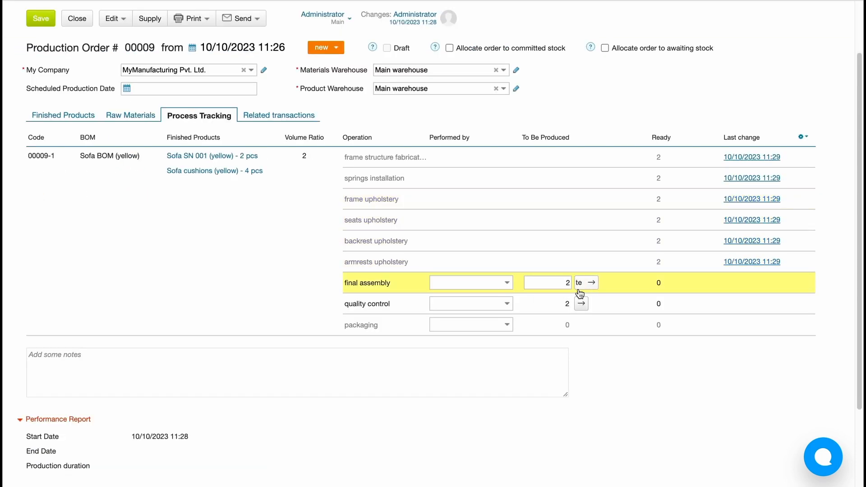
Complete the final assembly operation for a quantity of 2 and open its operation report
left_click(602, 285)
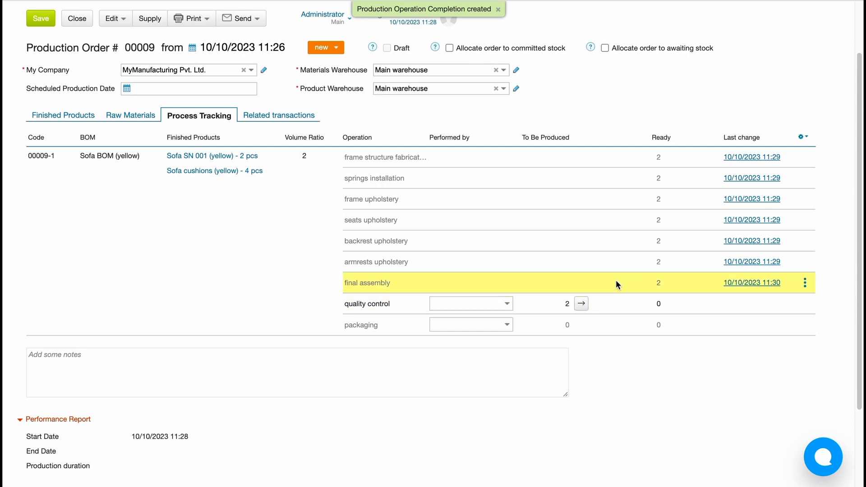
left_click(729, 283)
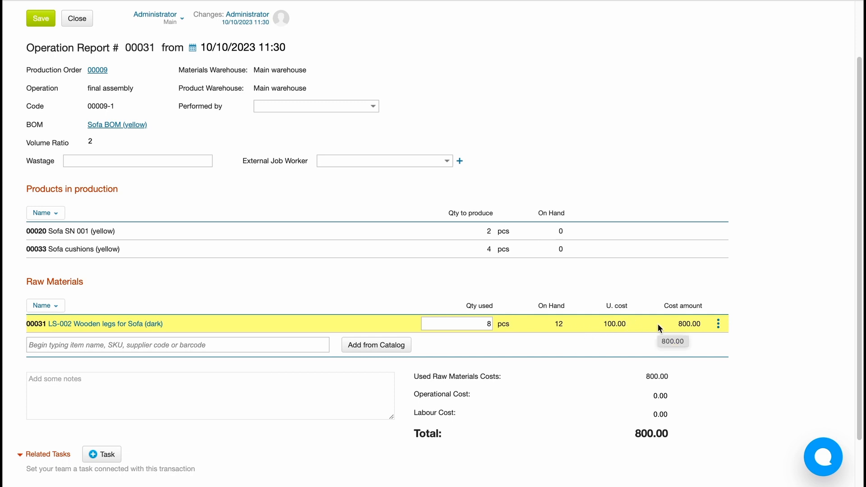
In the final assembly operation report, replace the dark wooden sofa legs with LS-002 Wooden legs for Sofa (light), save and return to the order
left_click(718, 325)
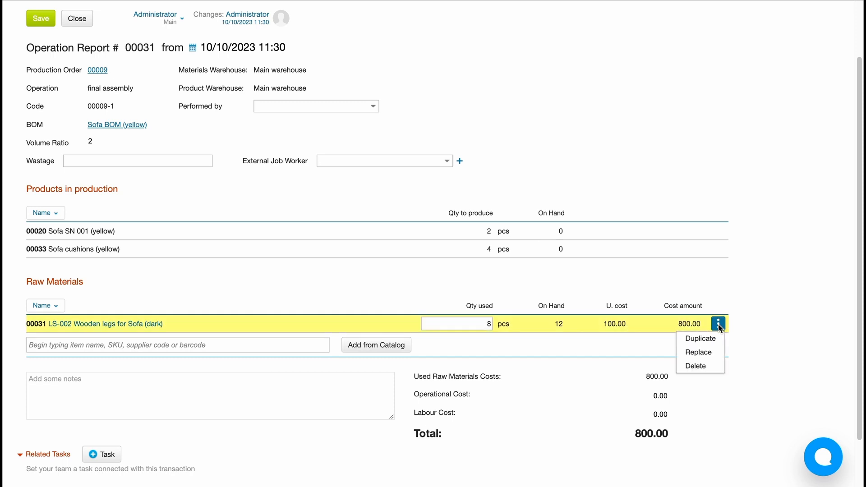
left_click(706, 351)
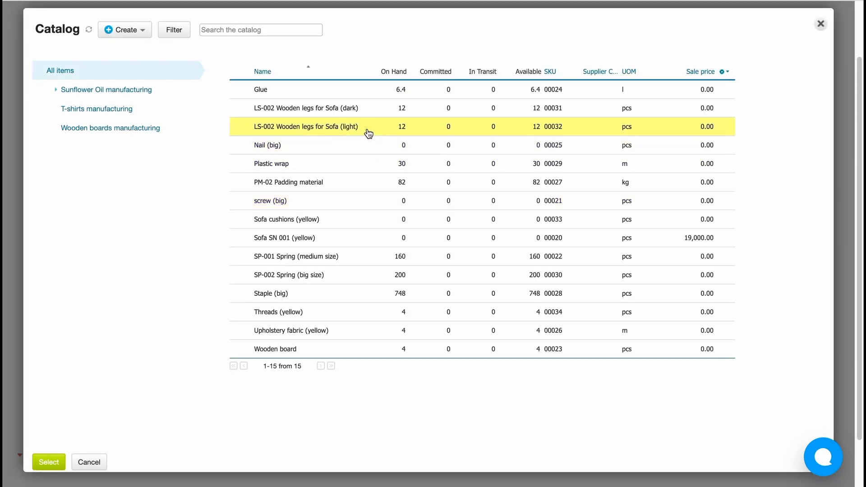
left_click(368, 132)
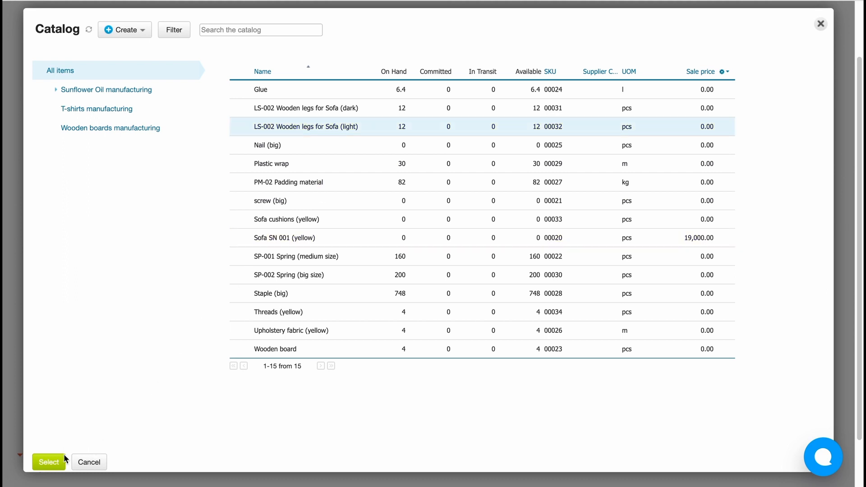
left_click(48, 462)
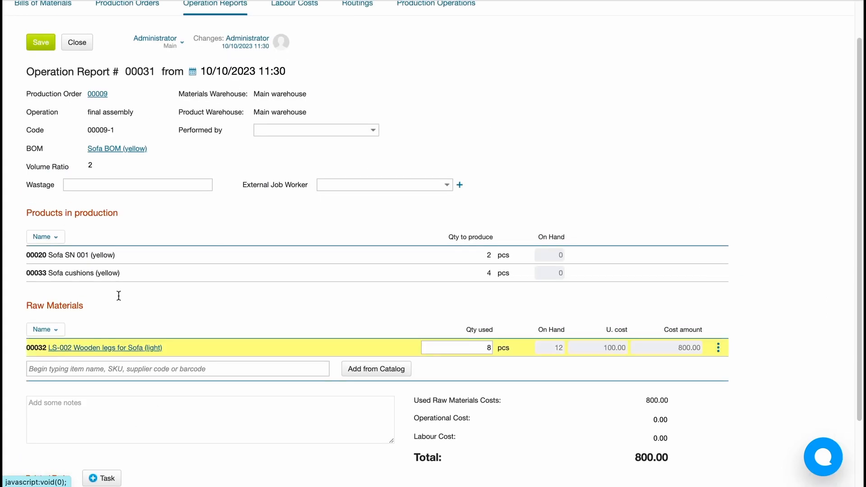
left_click(38, 42)
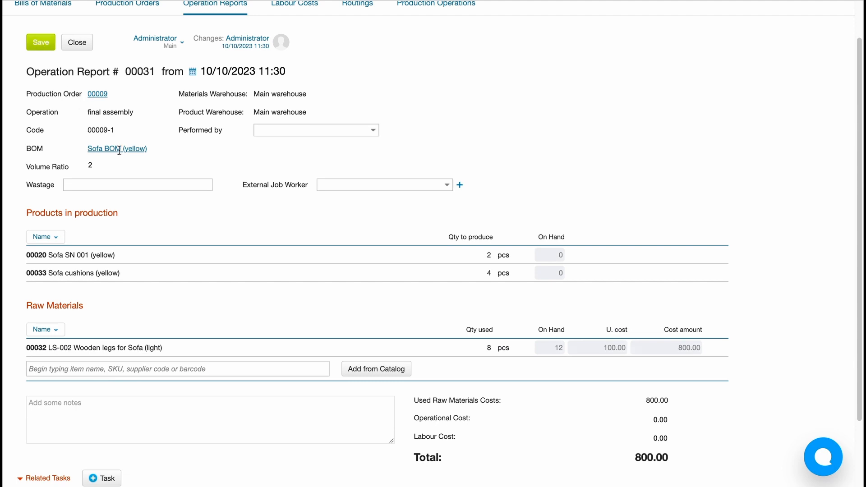
left_click(77, 65)
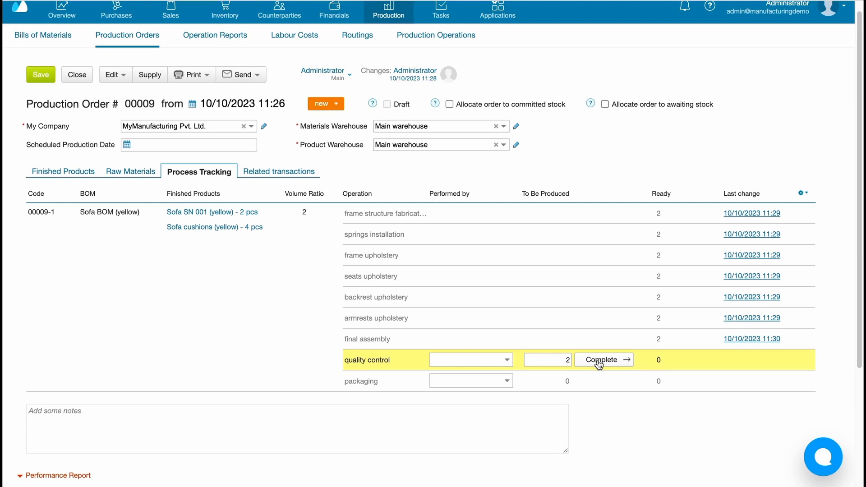
Complete the quality control and packaging operations for a quantity of 2 each and open the packaging operation report
left_click(598, 362)
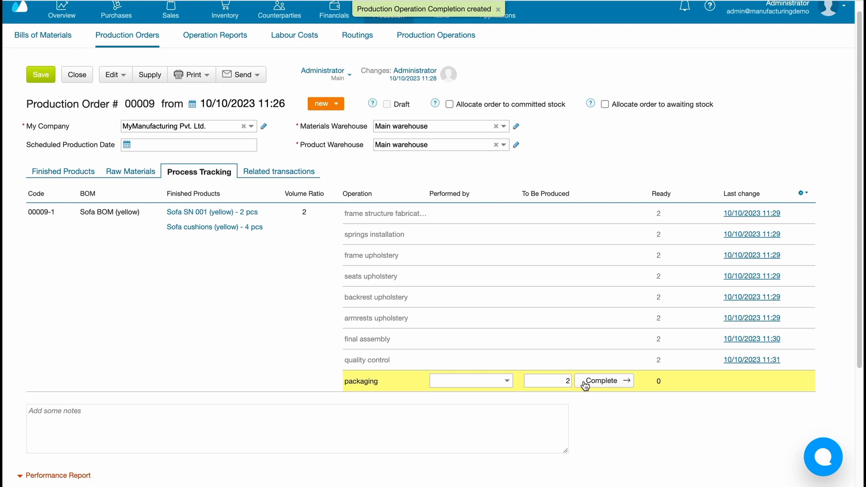
left_click(585, 384)
scroll(632, 378, "down", 1)
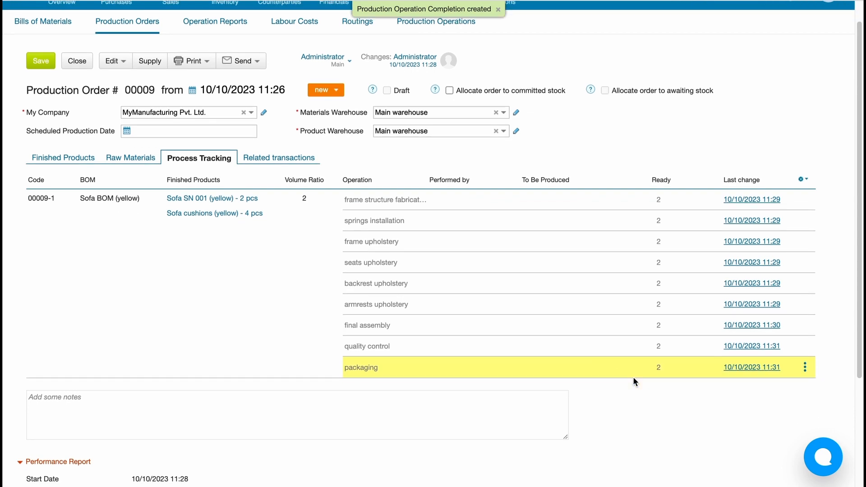
left_click(733, 368)
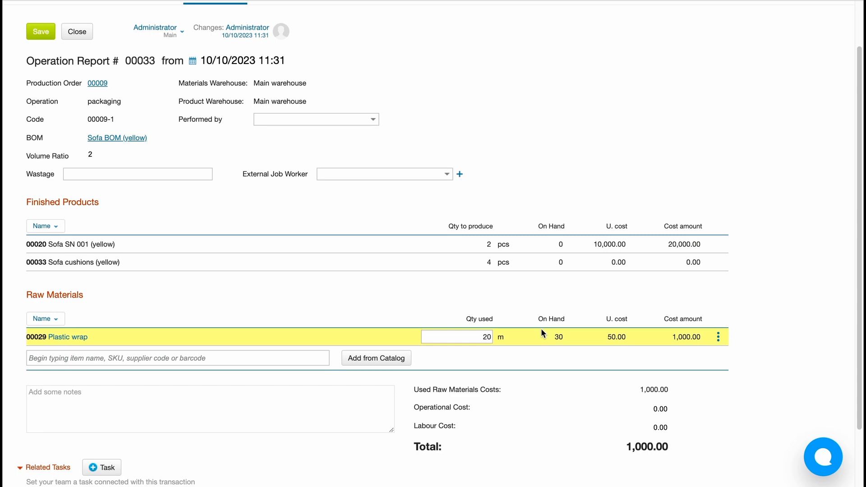
In the packaging operation report, set the Sofa cushions (yellow) quantity to produce to 5 pcs, save the report and return to the order
left_click(486, 262)
type("5")
scroll(300, 159, "up", 2)
left_click(42, 85)
scroll(89, 93, "down", 1)
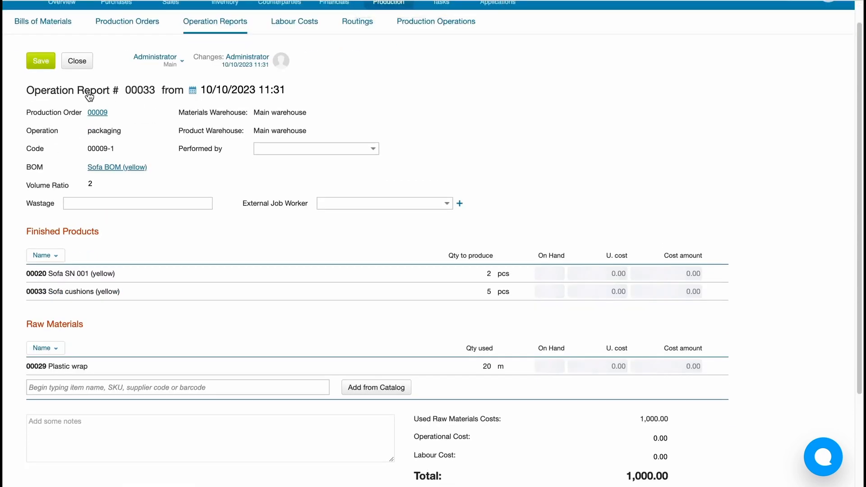
scroll(189, 131, "up", 1)
left_click(80, 83)
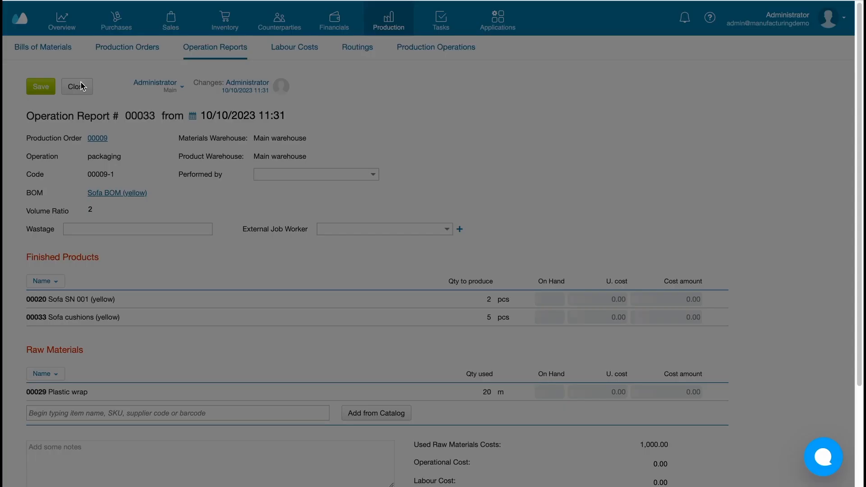
scroll(161, 276, "up", 2)
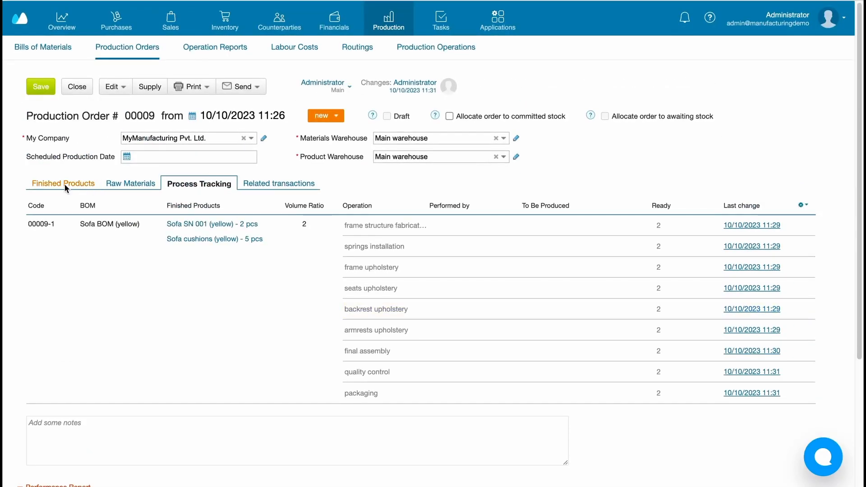
Compare planned with actual quantities for the order's finished products and raw materials, including costs, and return to the production orders list
left_click(64, 184)
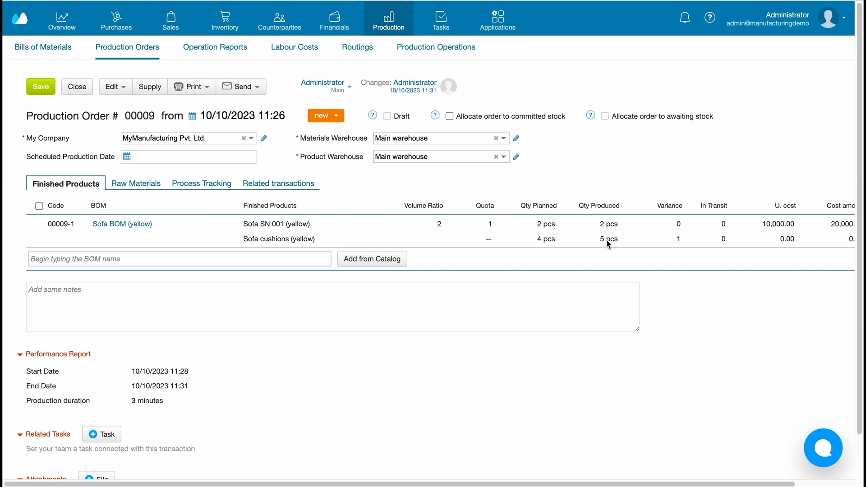
left_click(150, 183)
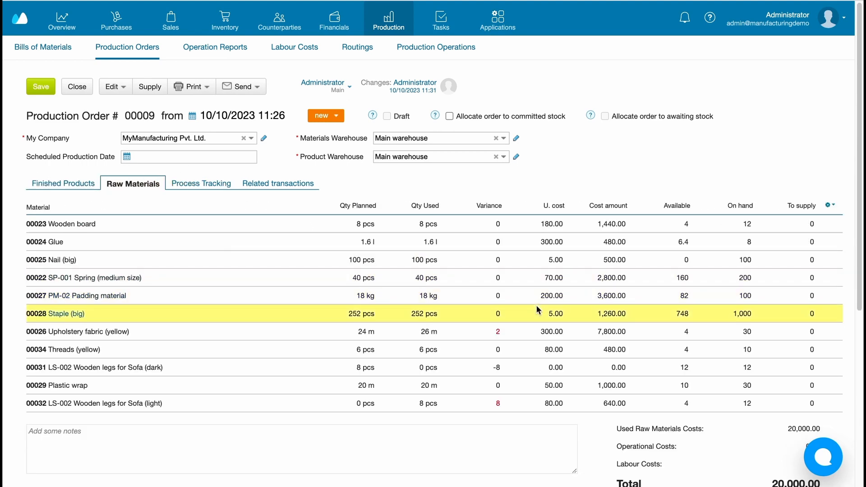
scroll(537, 305, "down", 1)
scroll(537, 305, "down", 1)
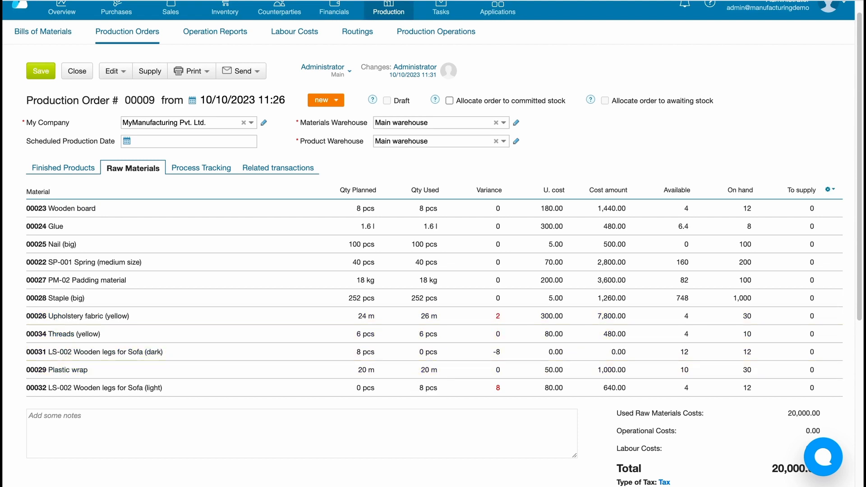
left_click(128, 32)
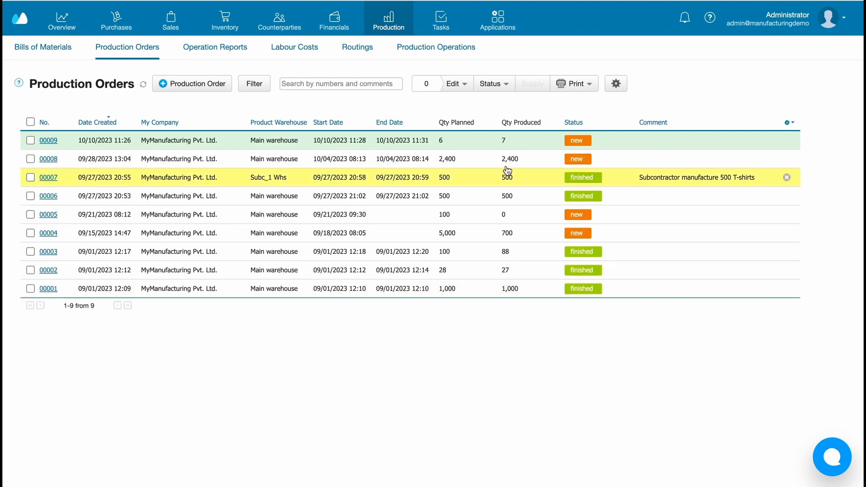